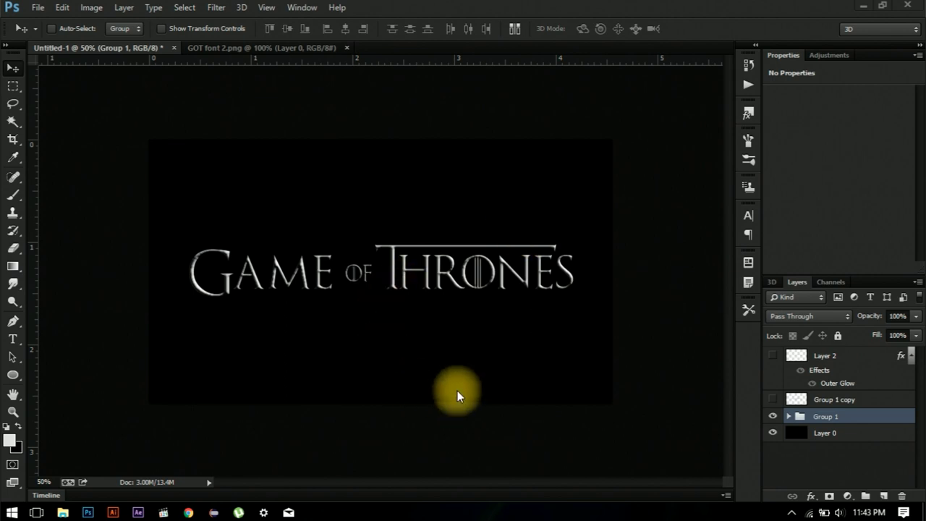
Create a trial new document, then close it again.
left_click(38, 8)
left_click(61, 23)
left_click(607, 118)
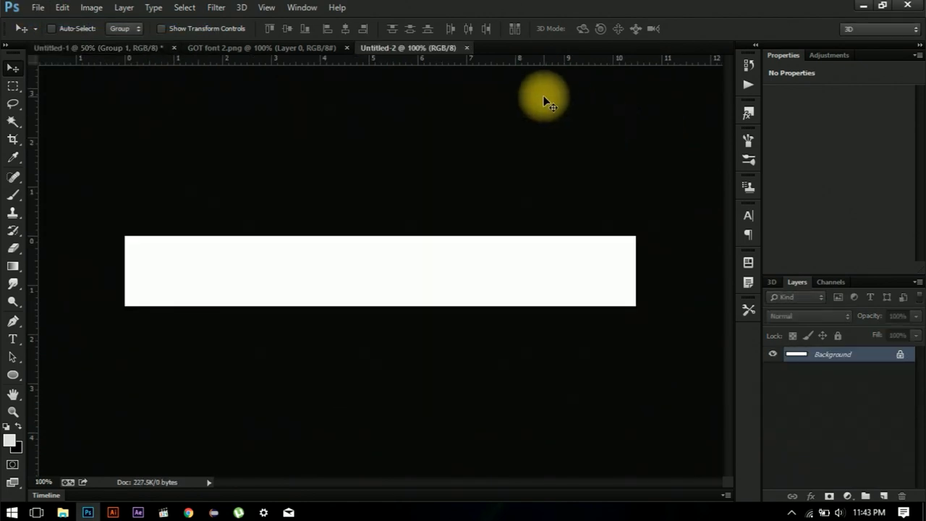
left_click(467, 48)
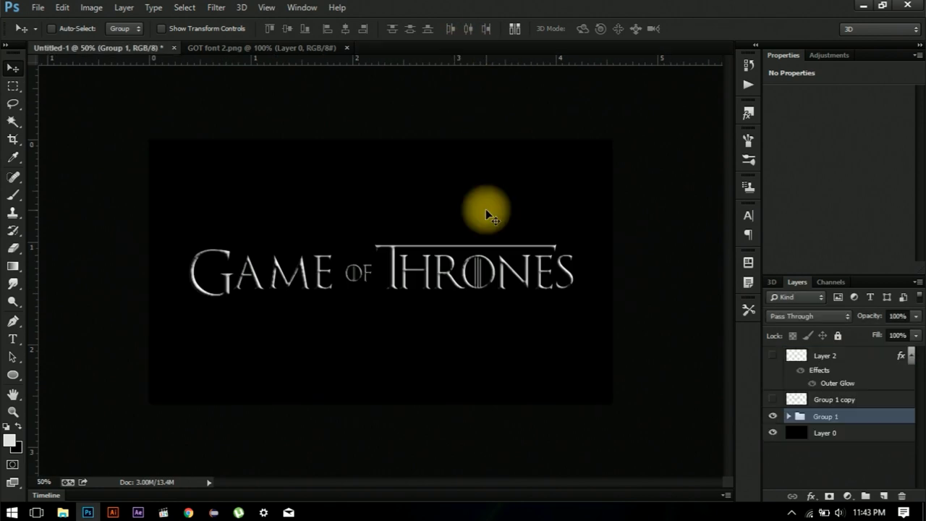
Create a new document 1366 pixels wide with the entered height.
left_click(35, 8)
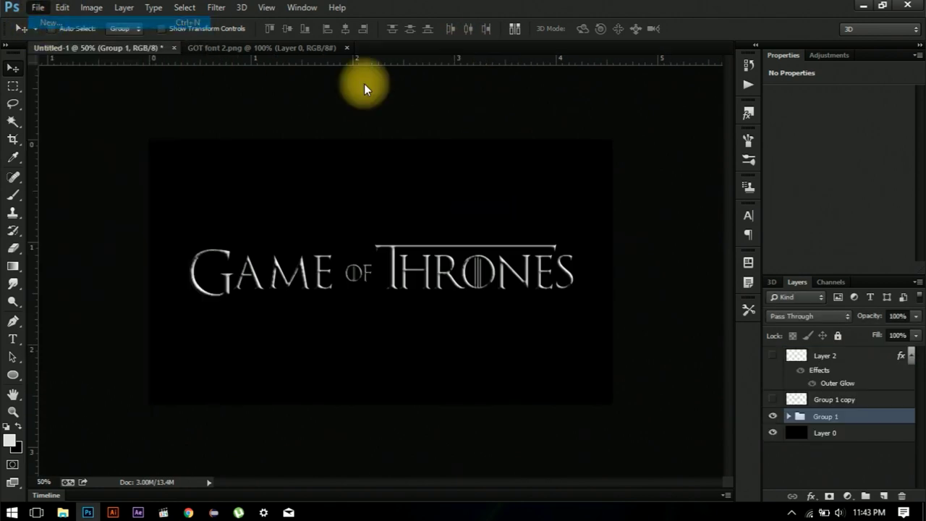
type("1366")
key("Tab")
key("Tab")
type("7")
key("Return")
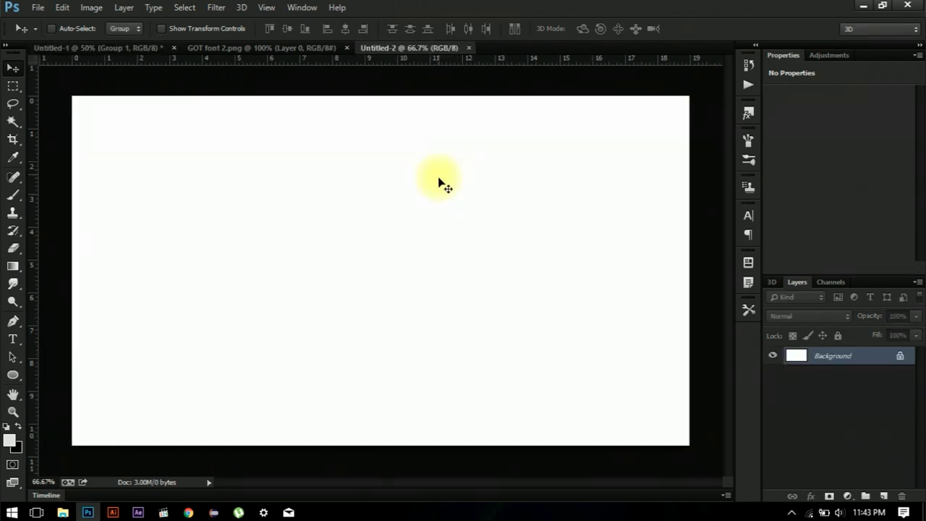
Invert the background to solid black, then bring up the GOT font 2.png logo.
key("ctrl+i")
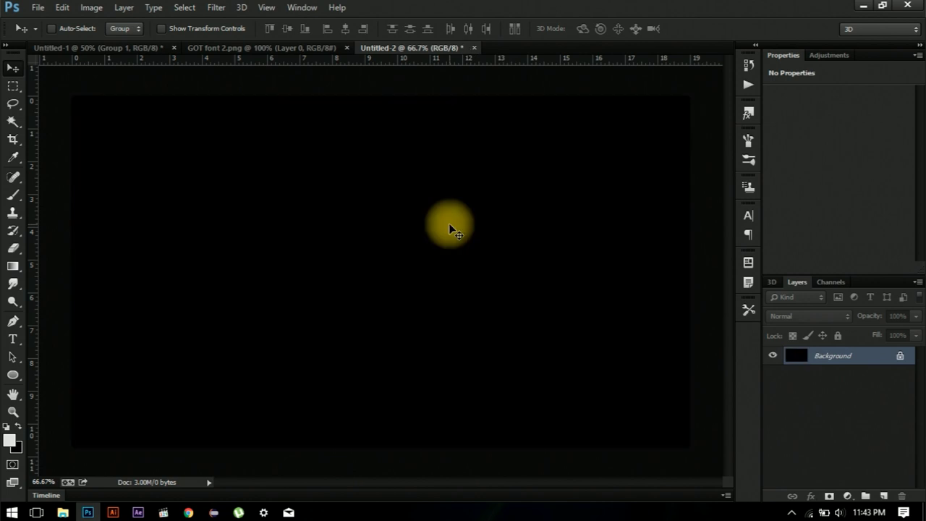
left_click(405, 149)
left_click(257, 47)
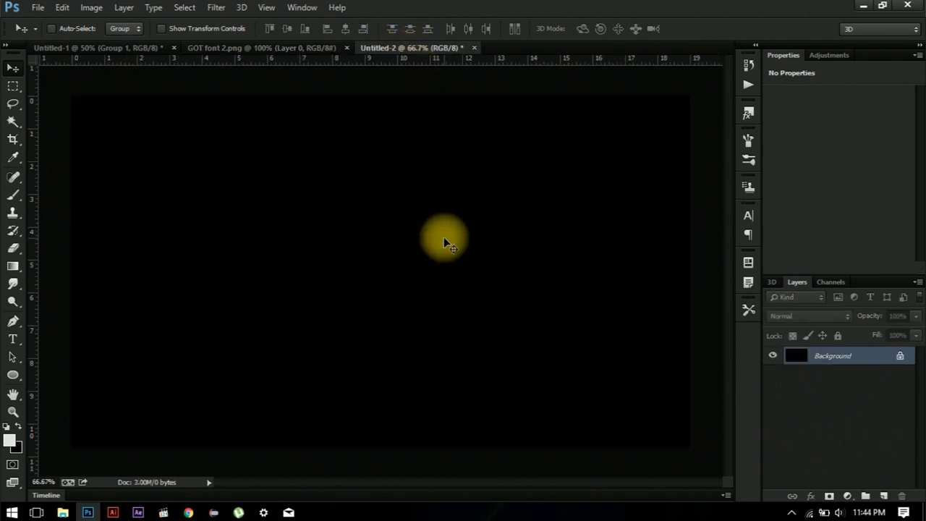
Copy the logo into Untitled-2 and give it a grey #acacac Color Overlay.
left_click_drag(410, 56, 443, 243)
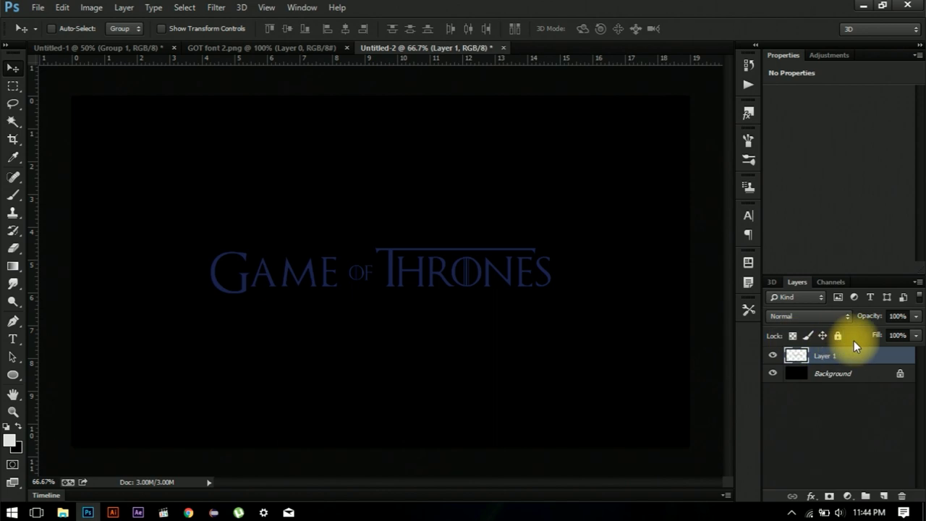
double_click(886, 360)
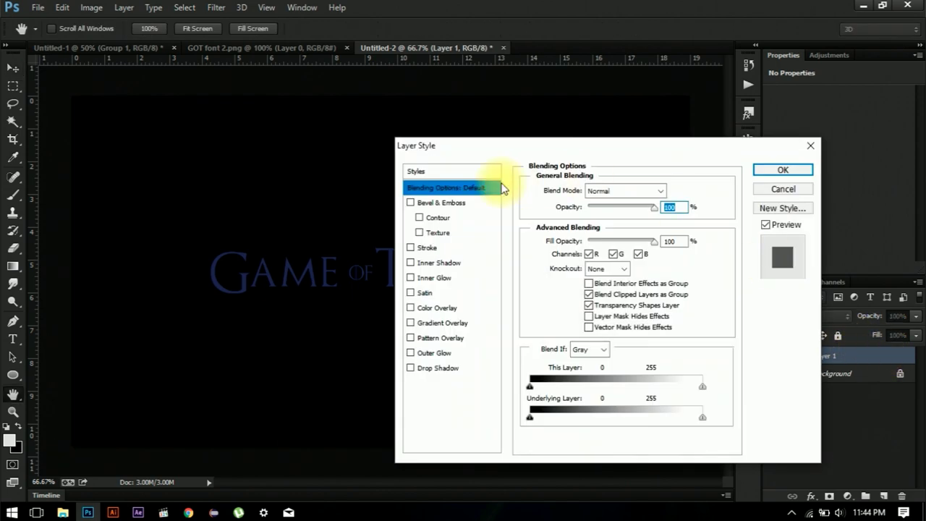
left_click(437, 310)
left_click(672, 191)
left_click(578, 227)
left_click_drag(578, 226, 534, 207)
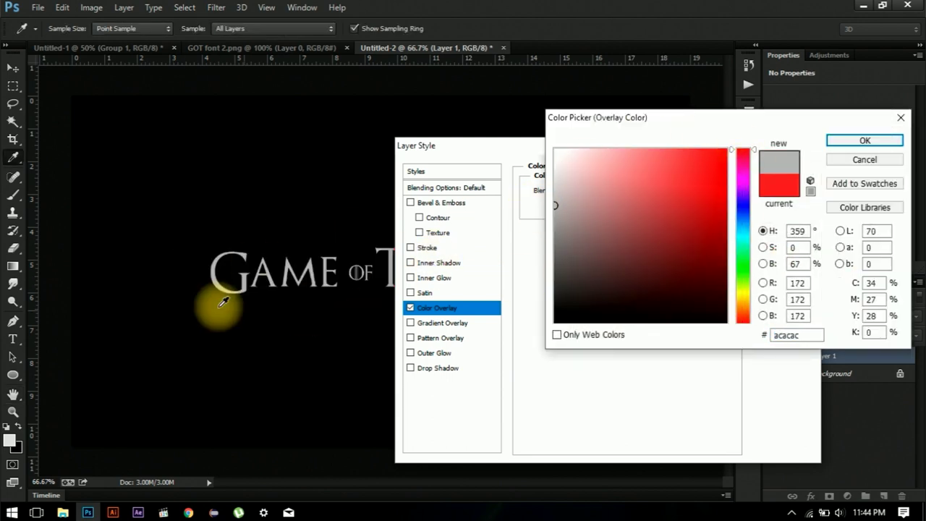
left_click(864, 142)
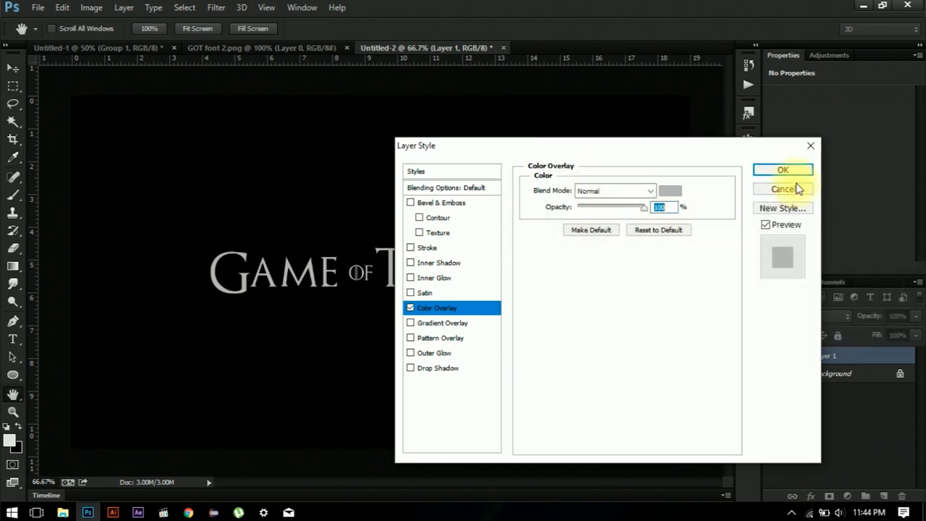
left_click(794, 171)
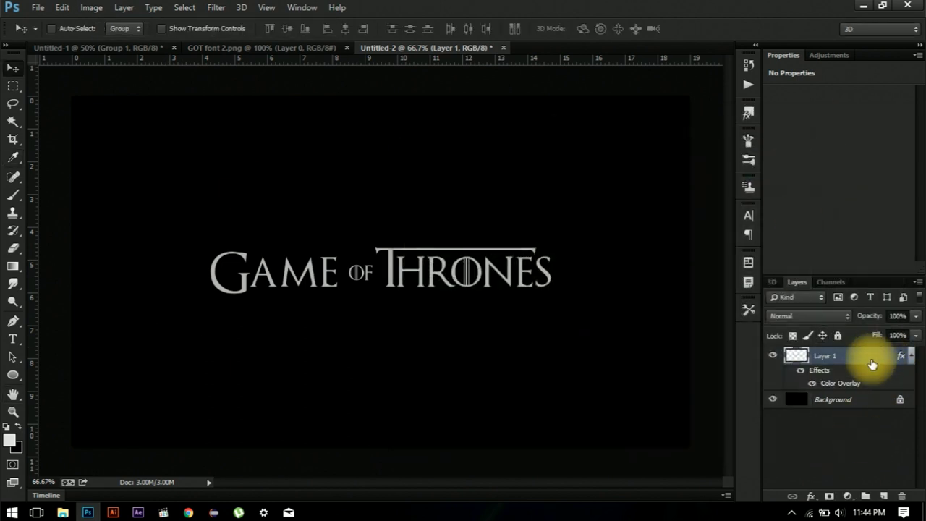
Rasterize Layer 1's layer style to bake the grey overlay into its pixels.
right_click(874, 355)
left_click(640, 203)
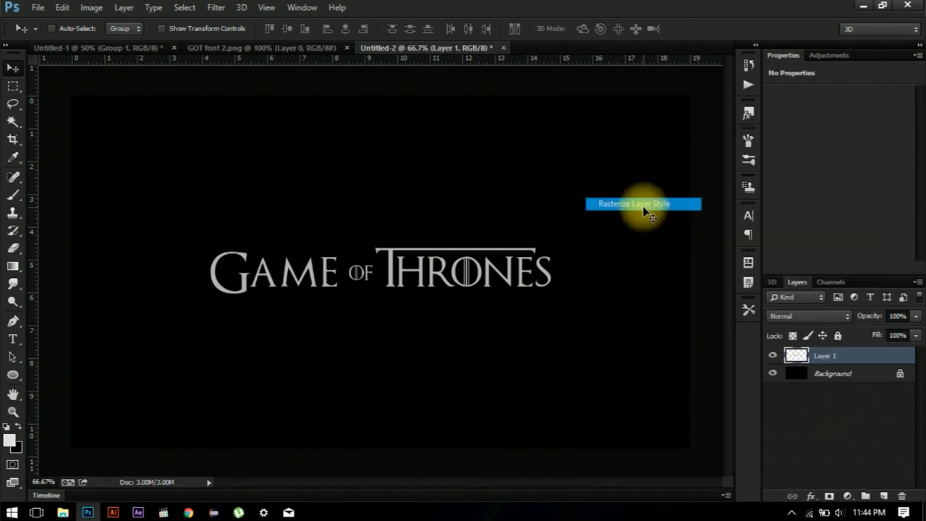
double_click(896, 364)
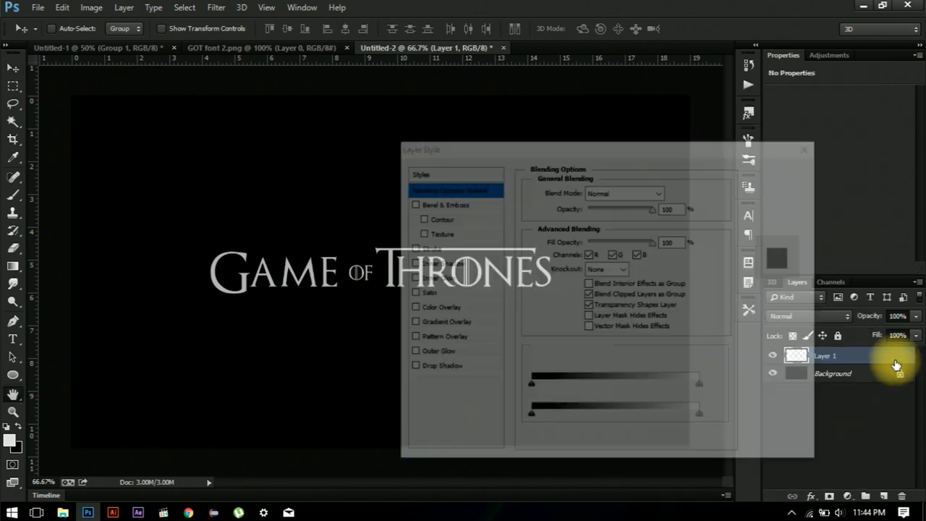
Enable Bevel & Emboss with Chisel Soft technique, 1000% depth, adjusted size and softness.
left_click(428, 206)
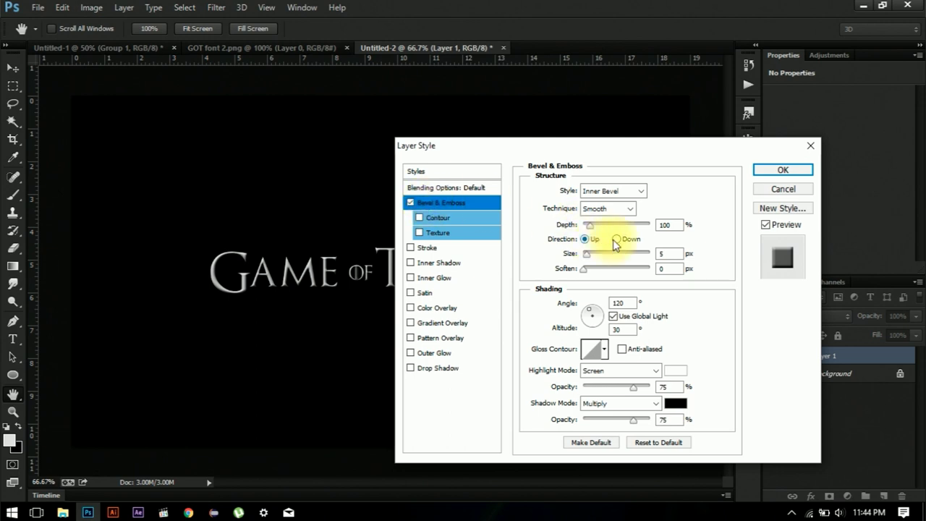
left_click(599, 210)
left_click(599, 248)
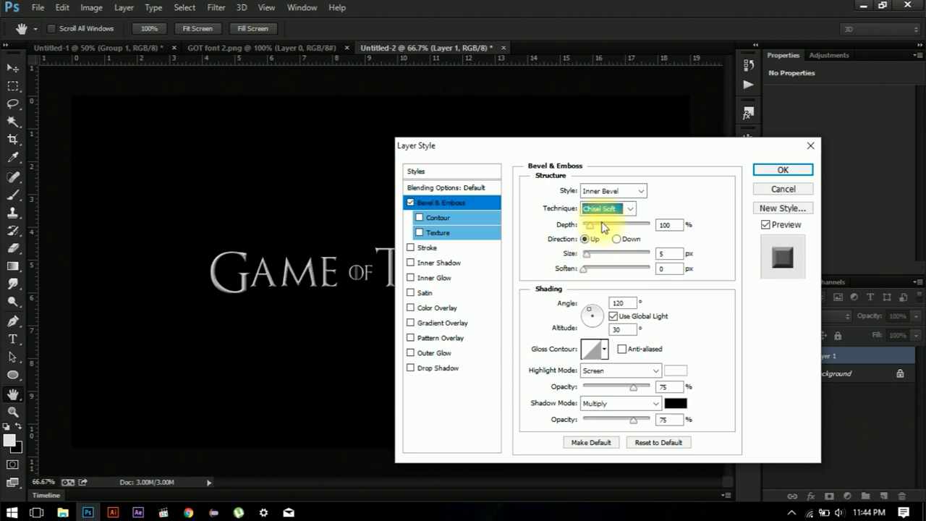
left_click_drag(590, 225, 666, 227)
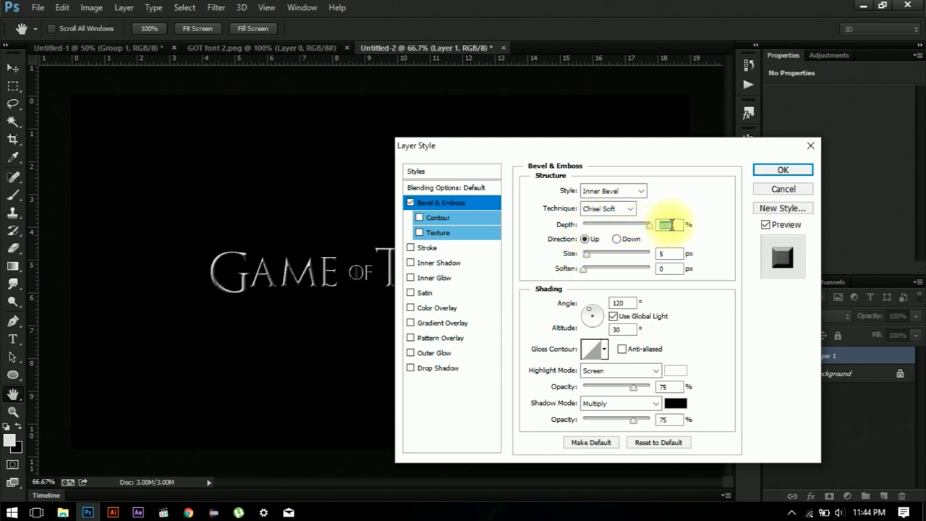
mouse_move(586, 270)
left_mouse_down()
mouse_move(601, 273)
mouse_move(598, 255)
left_mouse_up()
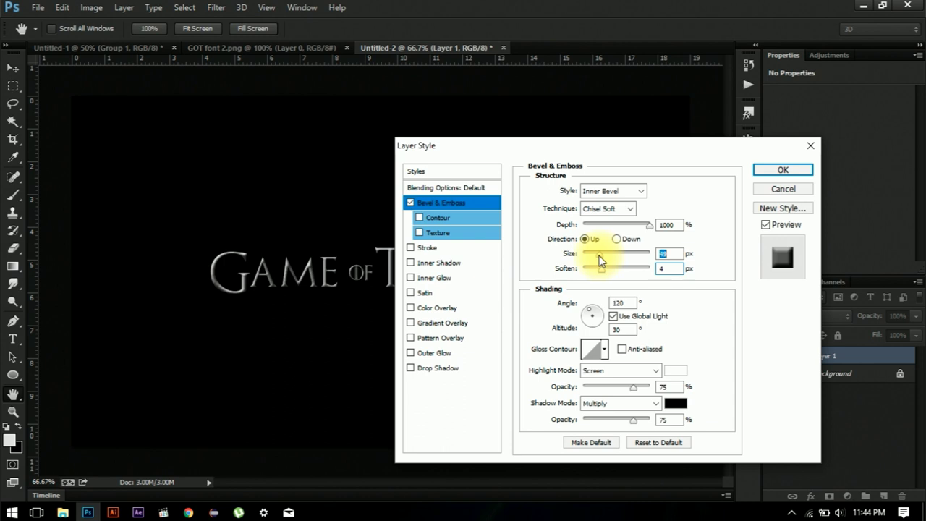
left_click(617, 239)
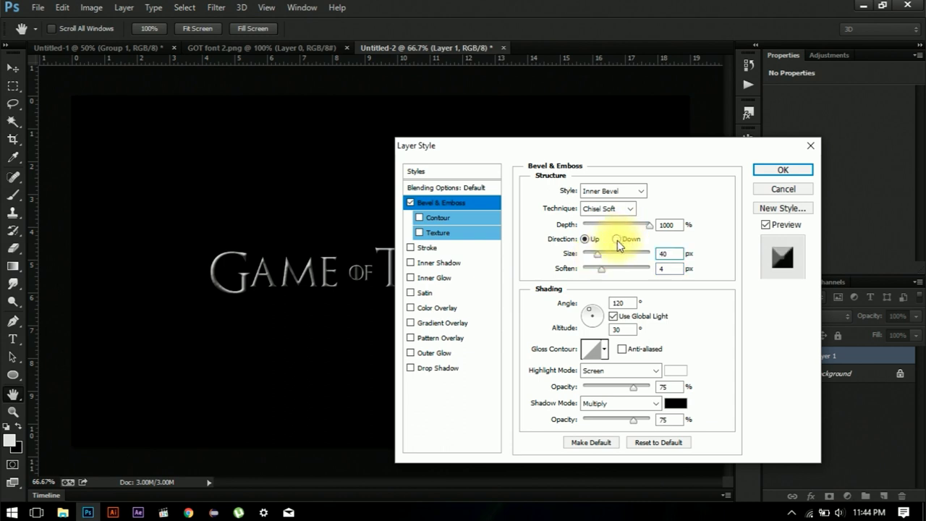
Set the bevel's own lighting to about -138° angle, shrink the size slightly, and confirm.
left_click(614, 317)
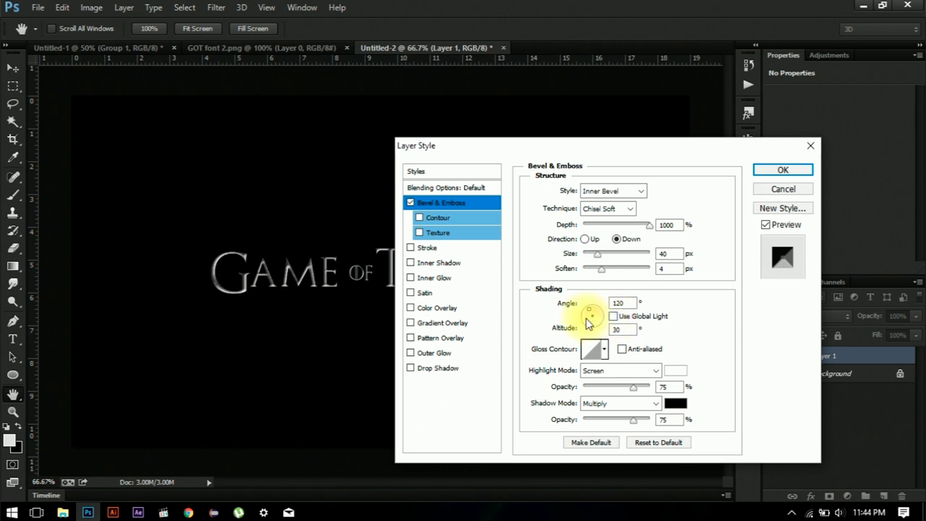
left_click(586, 327)
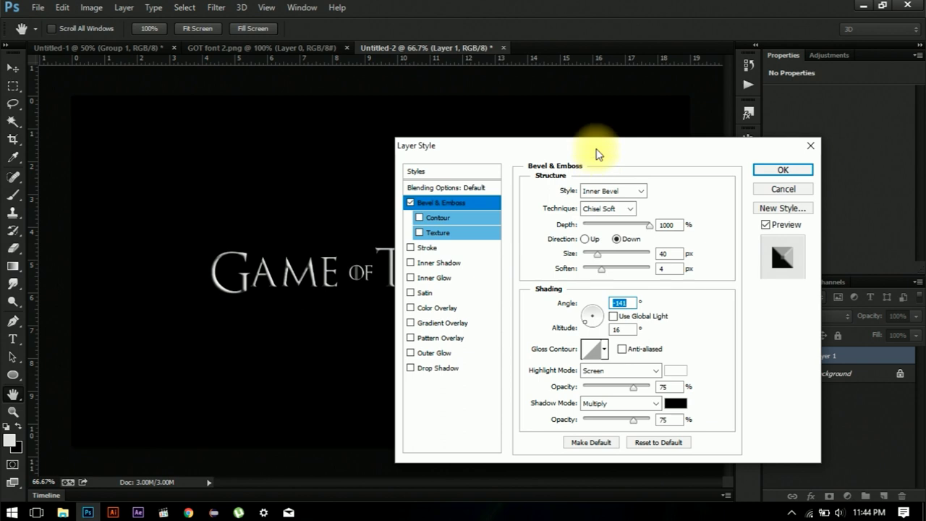
left_click_drag(598, 145, 717, 87)
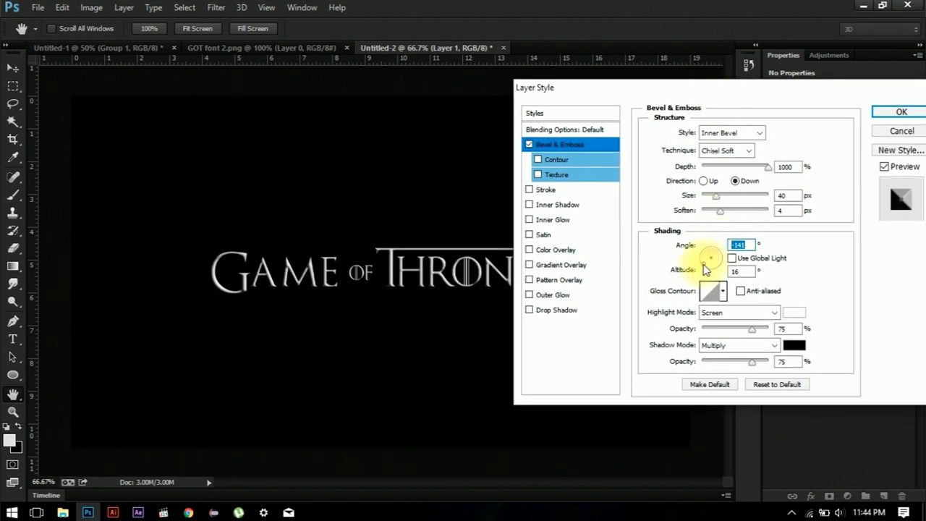
left_click(705, 271)
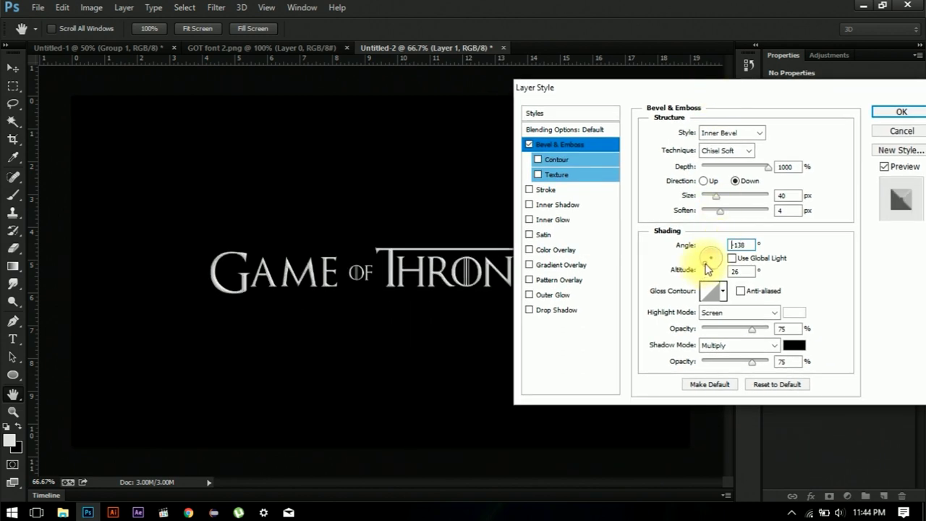
left_click(707, 269)
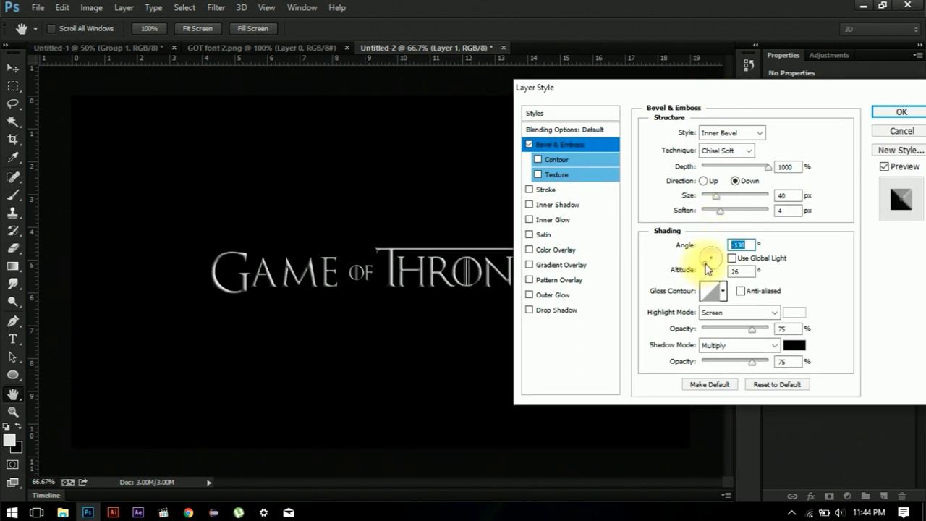
left_click(719, 196)
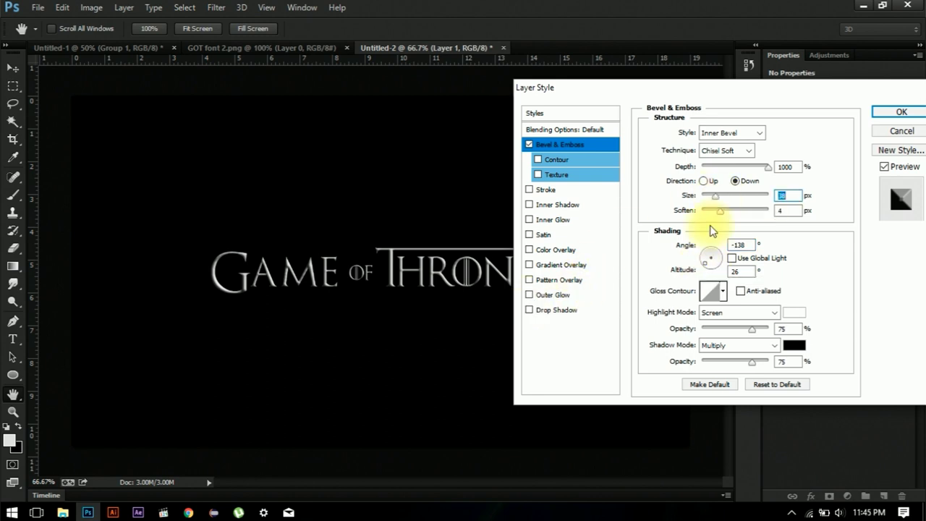
left_click(921, 112)
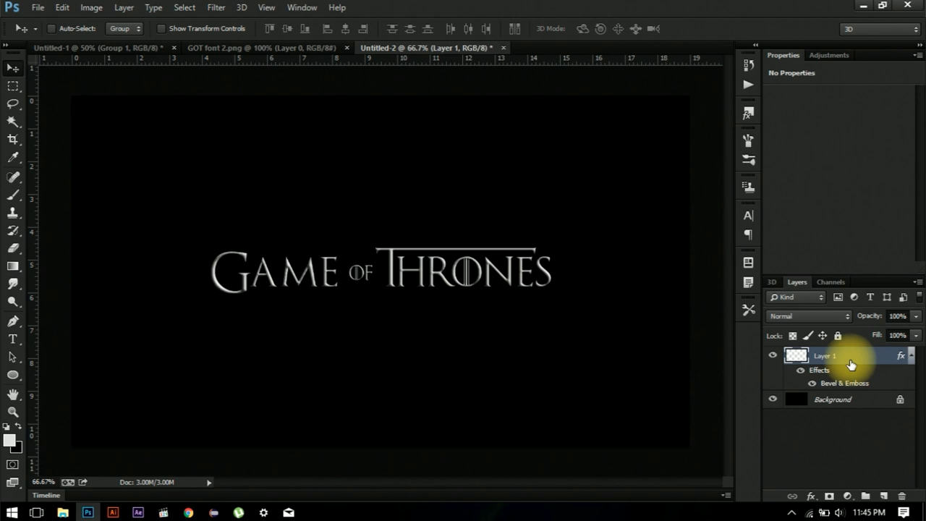
Duplicate Layer 1, hide the original, and rasterize the copy's layer style.
key("ctrl+j")
left_click(773, 399)
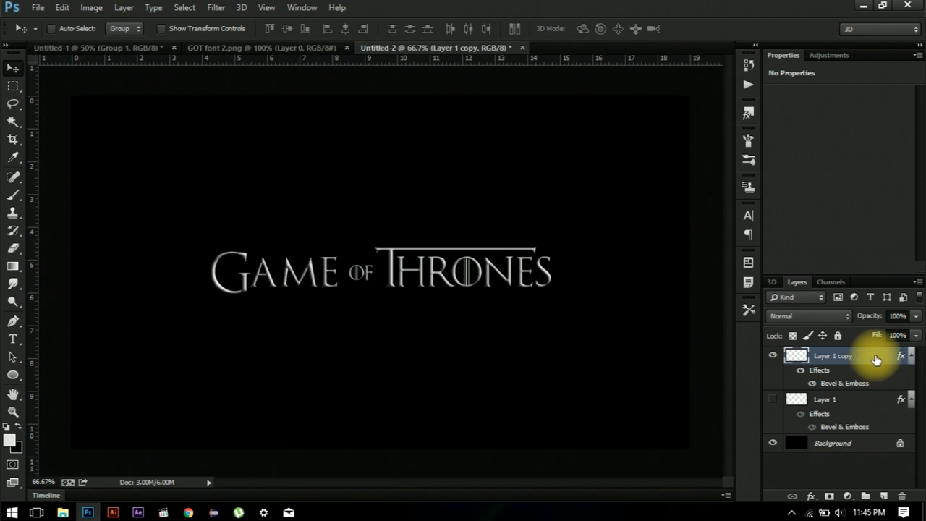
right_click(875, 360)
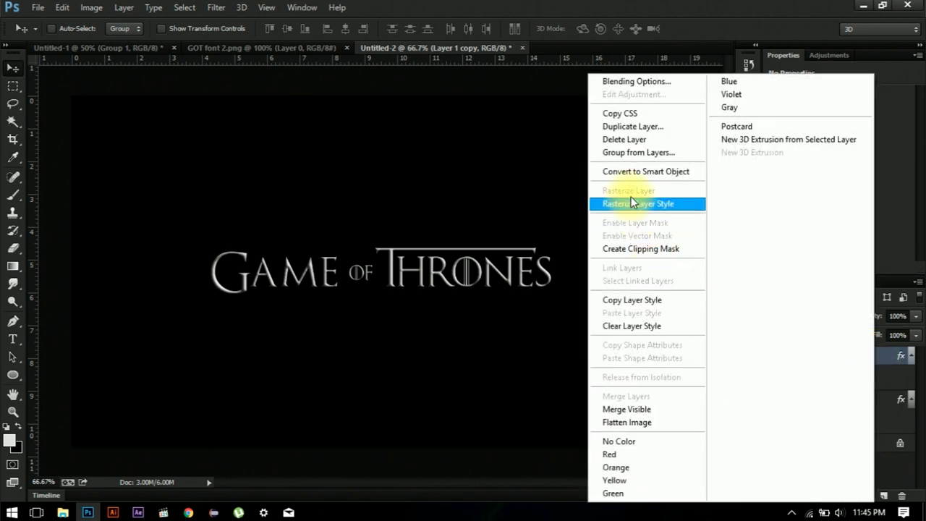
left_click(629, 202)
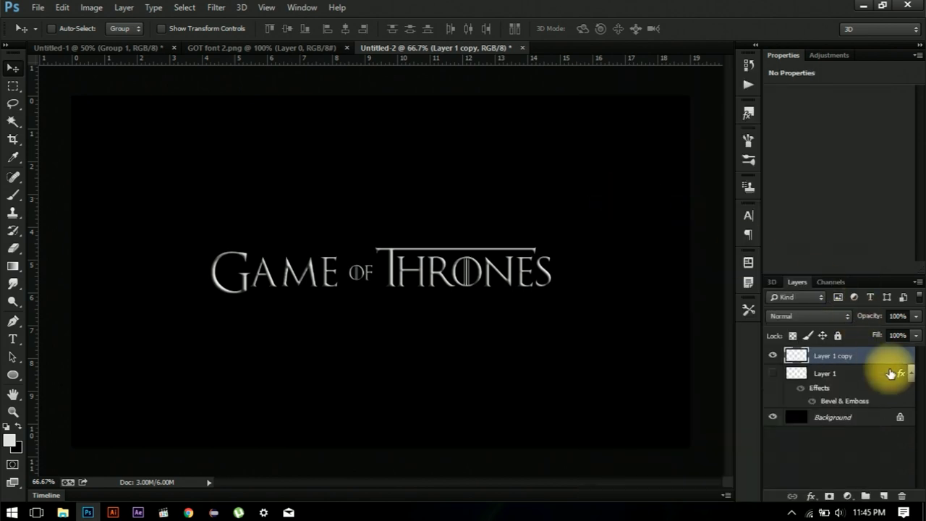
Select the lettering with Color Range and copy it onto a new Layer 2.
left_click(185, 7)
left_click(230, 138)
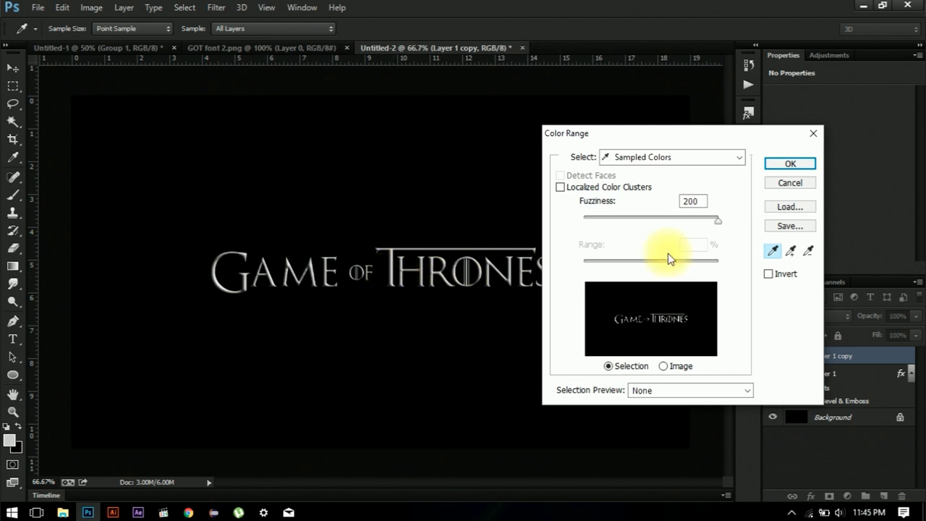
left_click(790, 164)
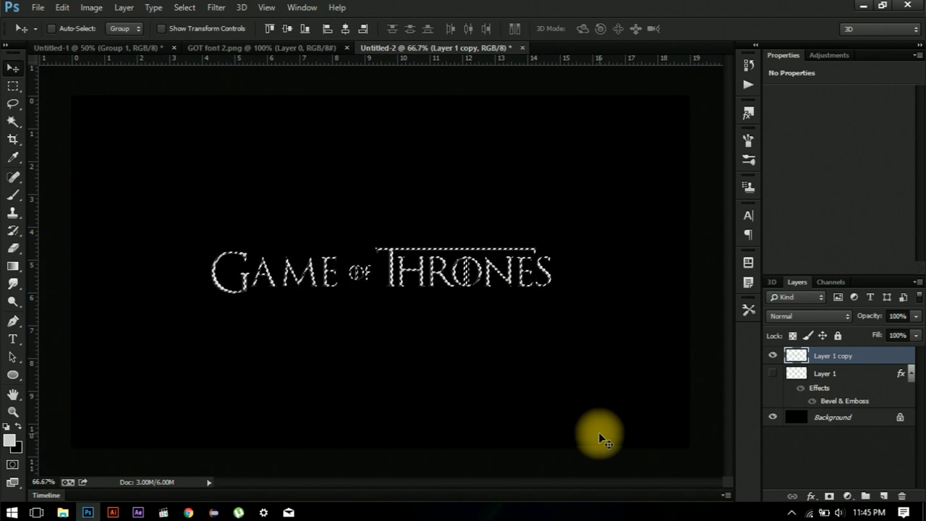
key("ctrl+j")
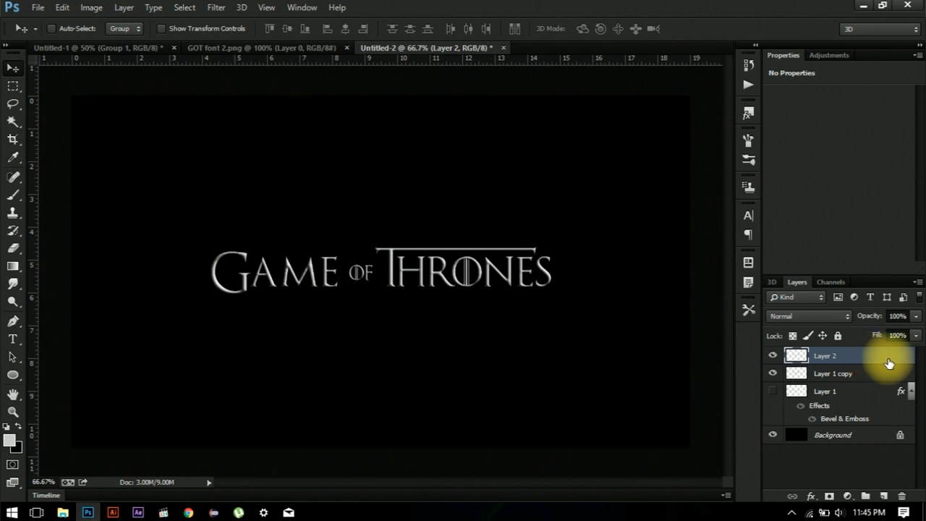
Give Layer 2 a white Inner Glow in Soft Light blend mode with a larger size.
double_click(889, 363)
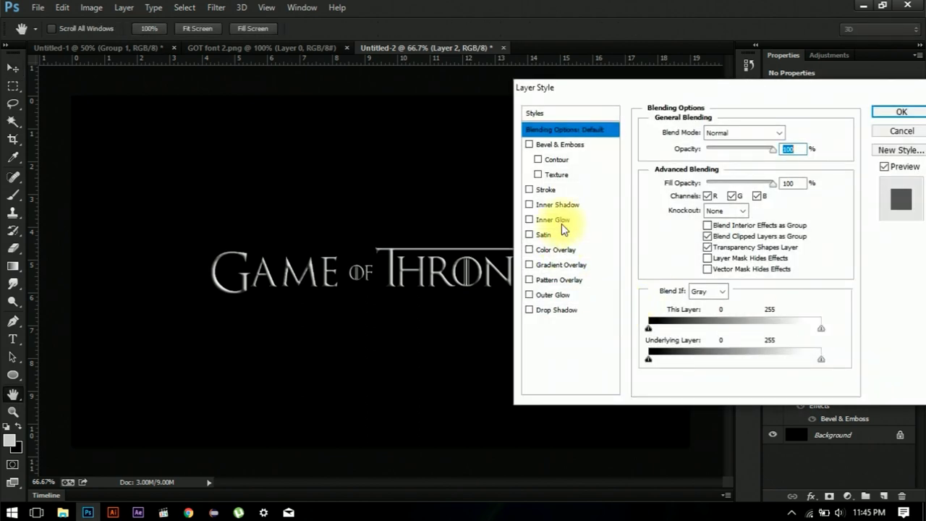
left_click(530, 220)
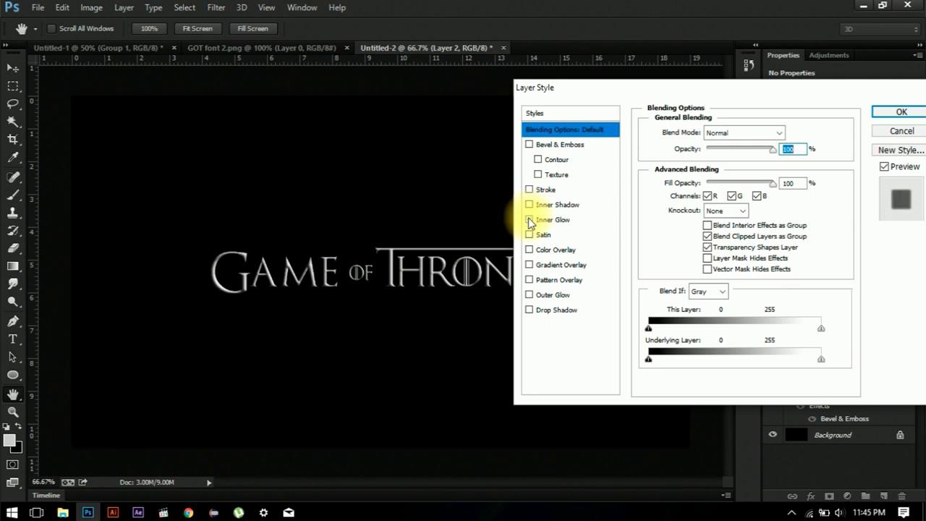
left_click(559, 220)
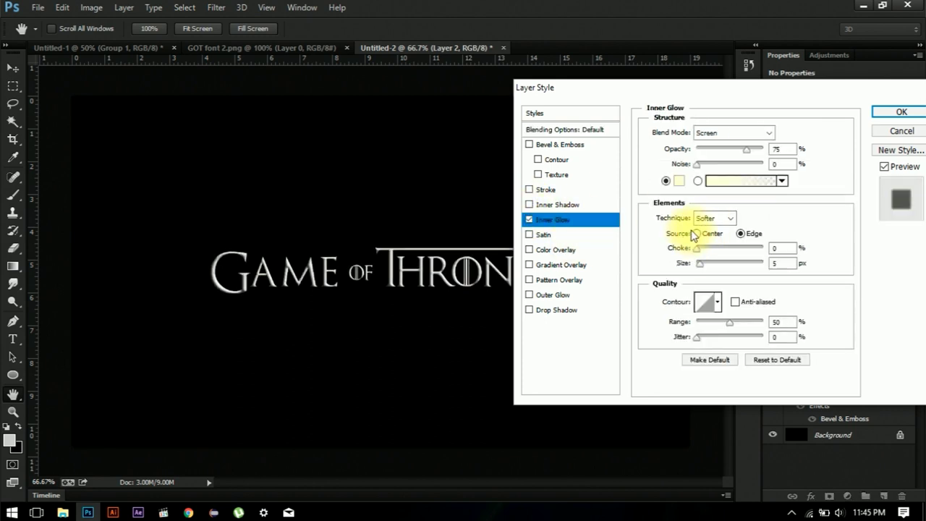
left_click(678, 181)
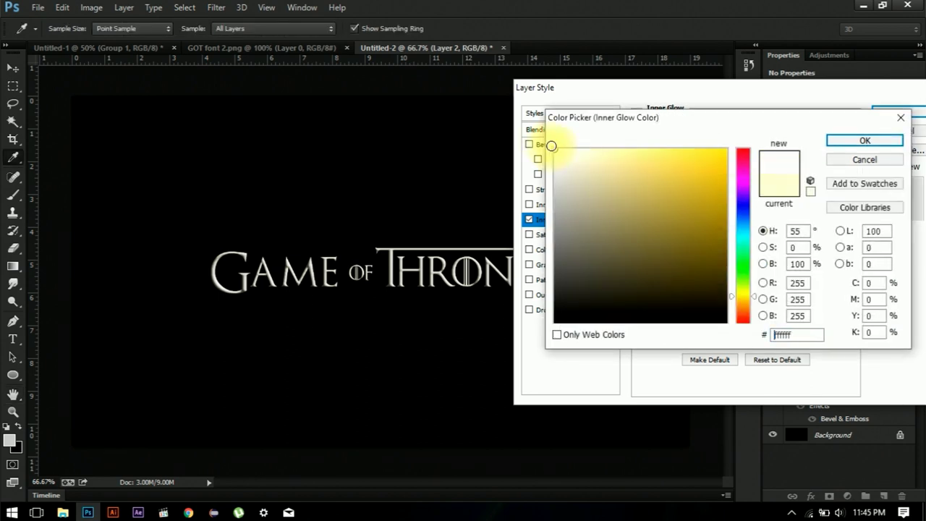
left_click(862, 141)
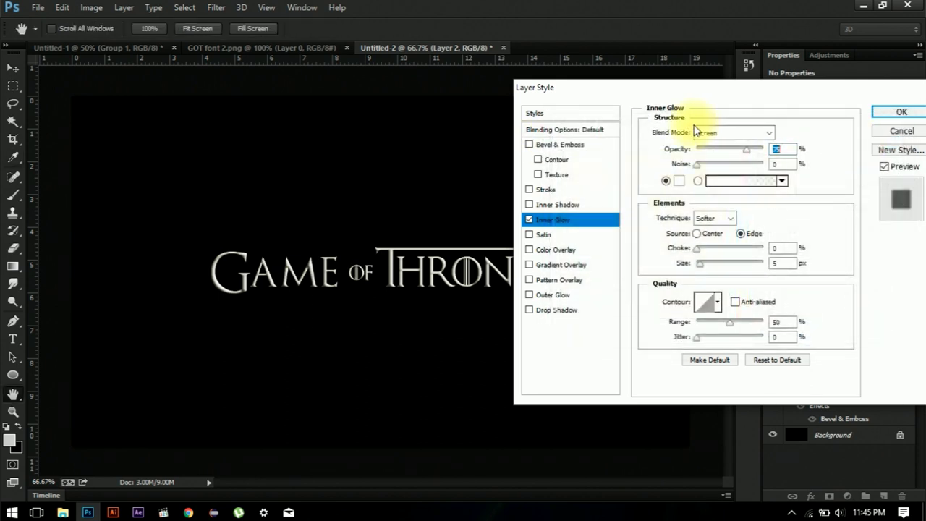
left_click(696, 132)
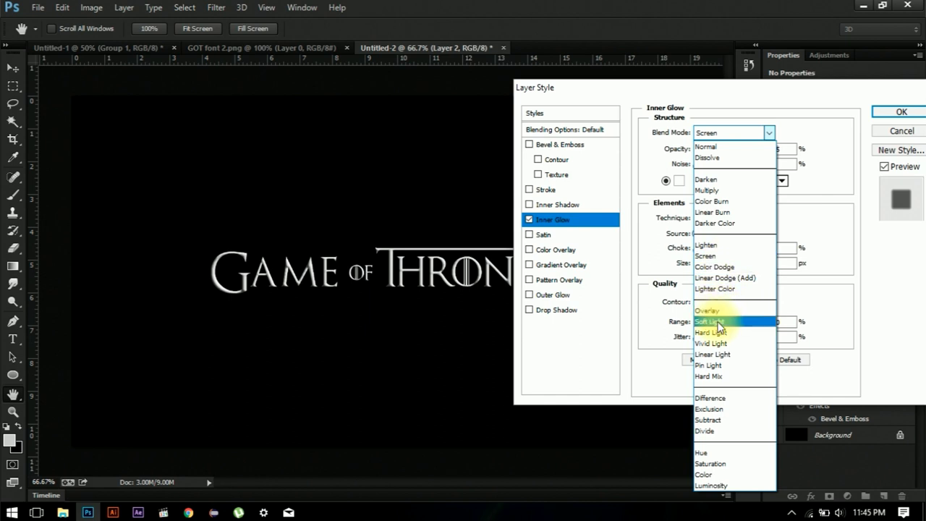
left_click(720, 323)
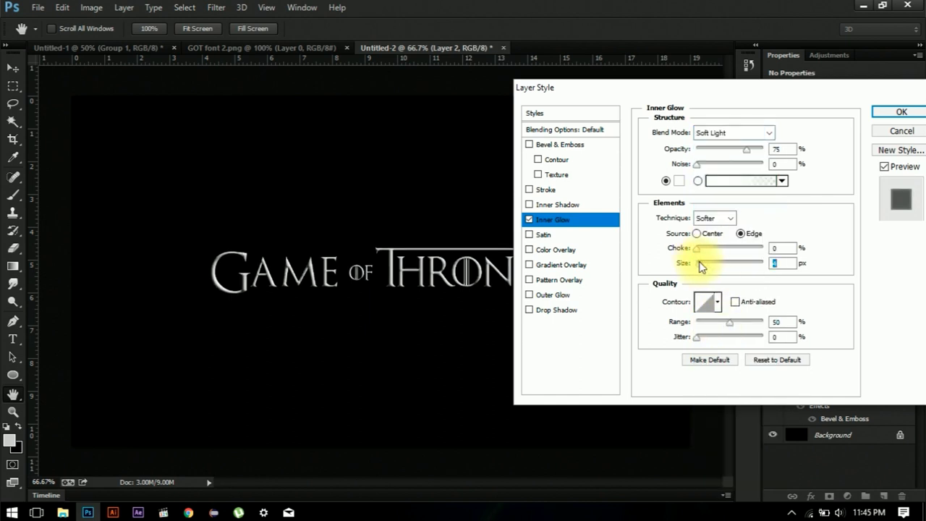
left_click_drag(695, 263, 702, 264)
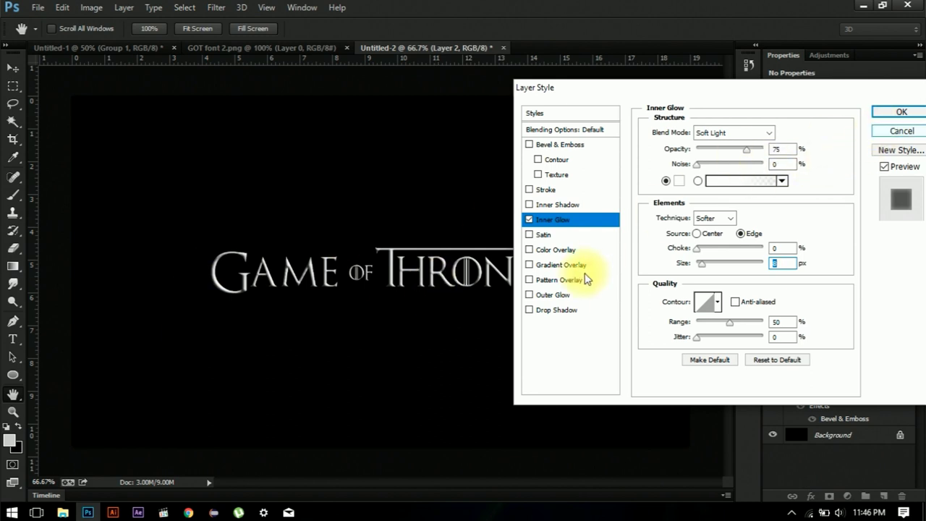
left_click(896, 112)
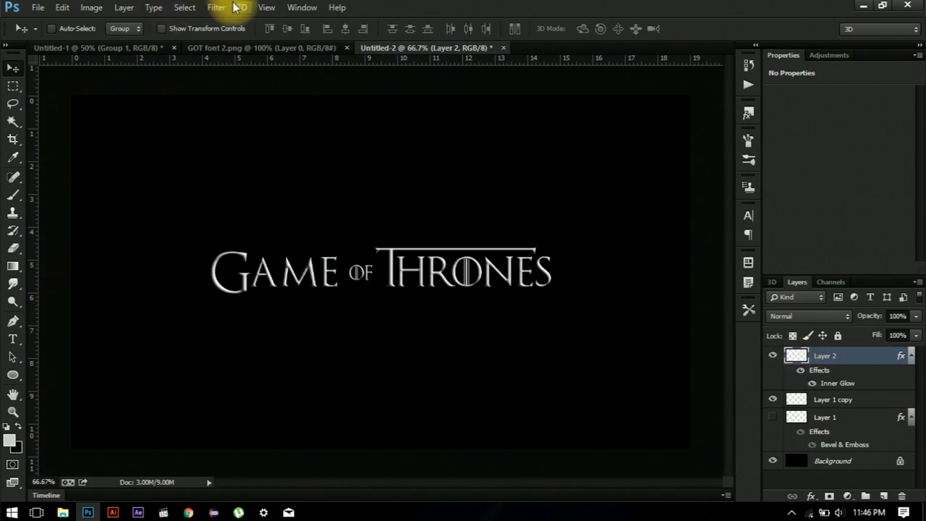
Apply a Gaussian Blur with radius 2.3 to Layer 2.
left_click(216, 7)
mouse_move(223, 171)
left_click(434, 267)
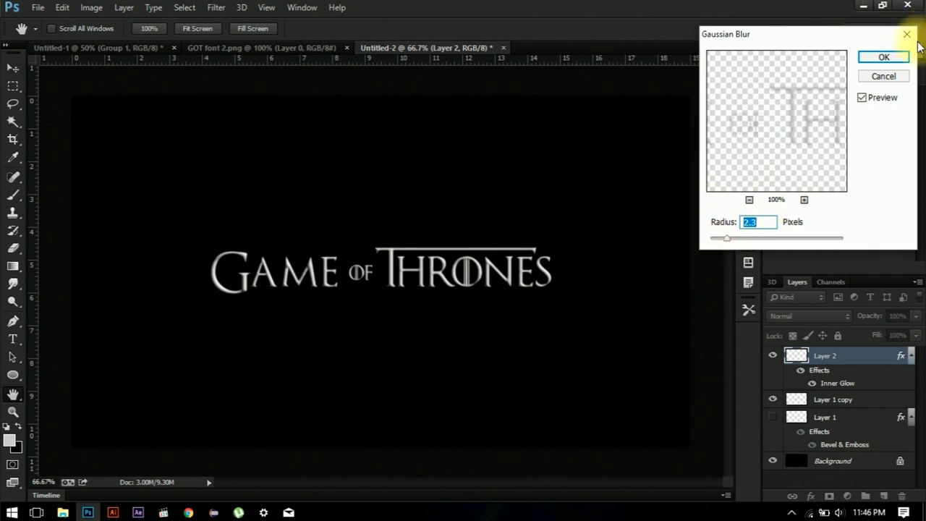
left_click(897, 58)
Set Layer 2's blend mode to Soft Light and its opacity to 55%.
left_click(822, 317)
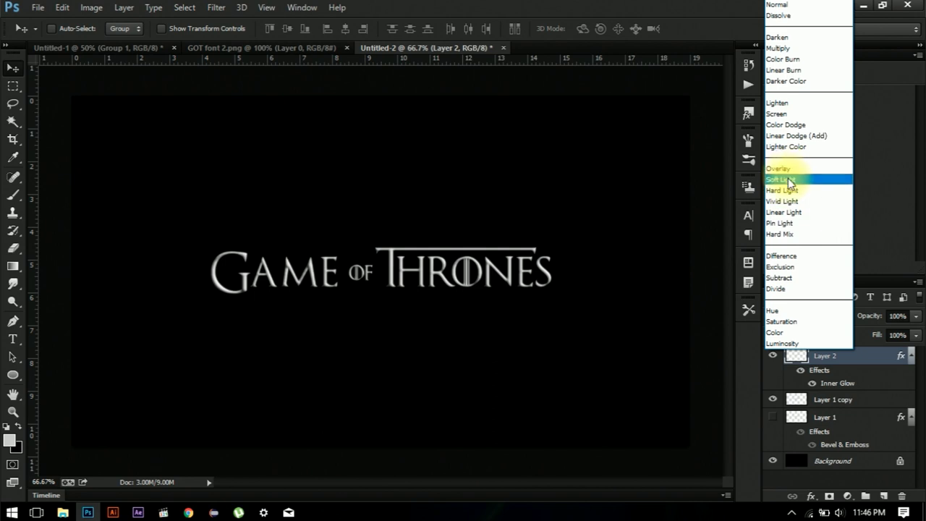
left_click(789, 179)
left_click(915, 316)
left_click_drag(916, 336, 902, 337)
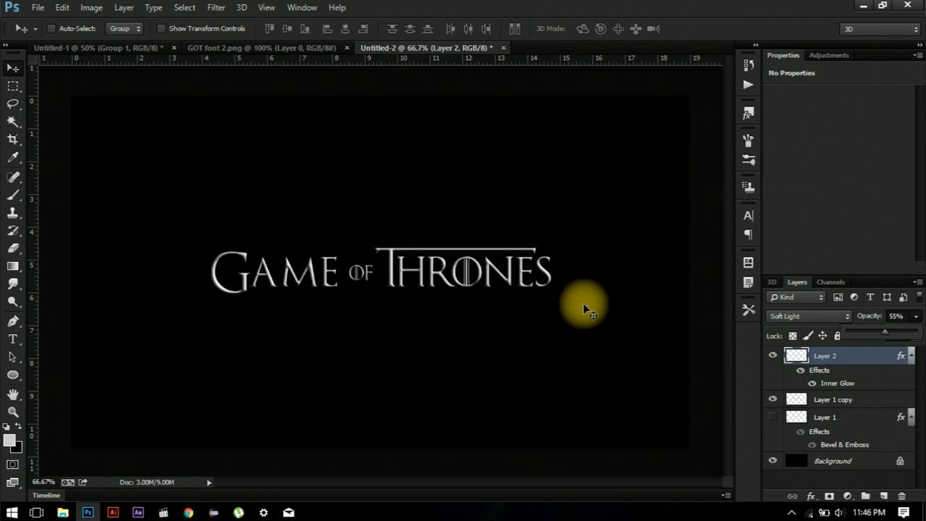
Free-transform Layer 2, scaling it from the centre to about 144%.
key("ctrl+t")
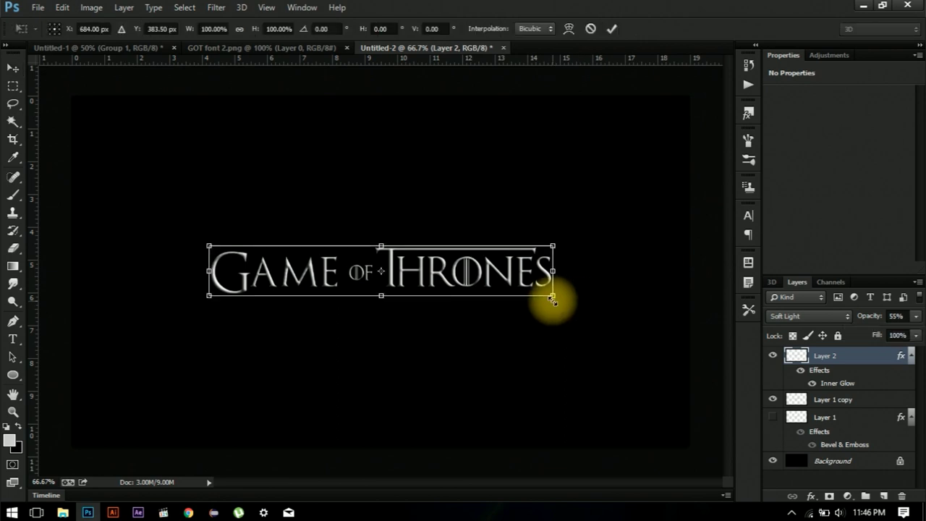
left_click_drag(554, 296, 626, 340)
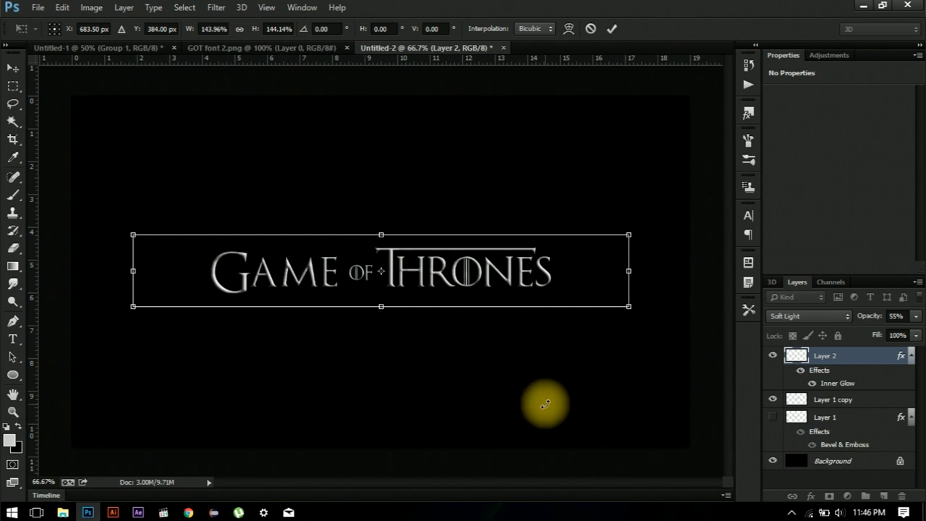
key("Return")
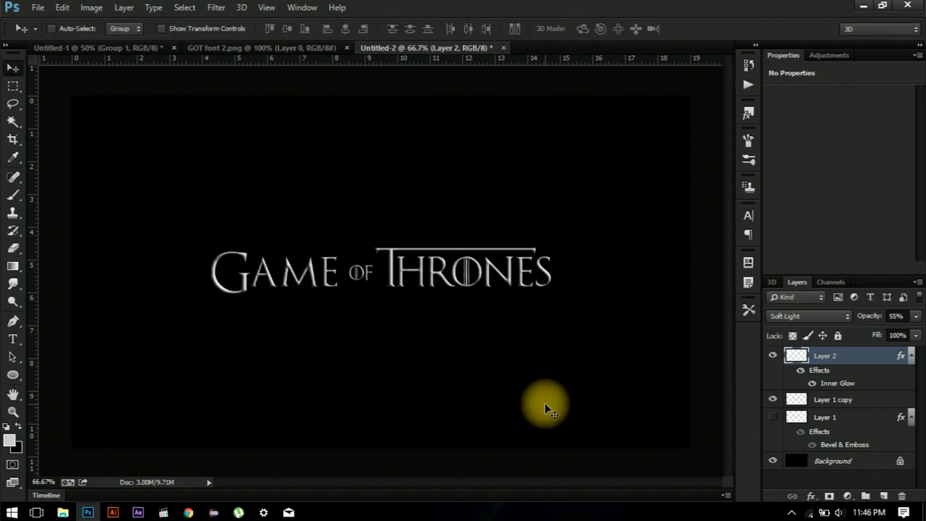